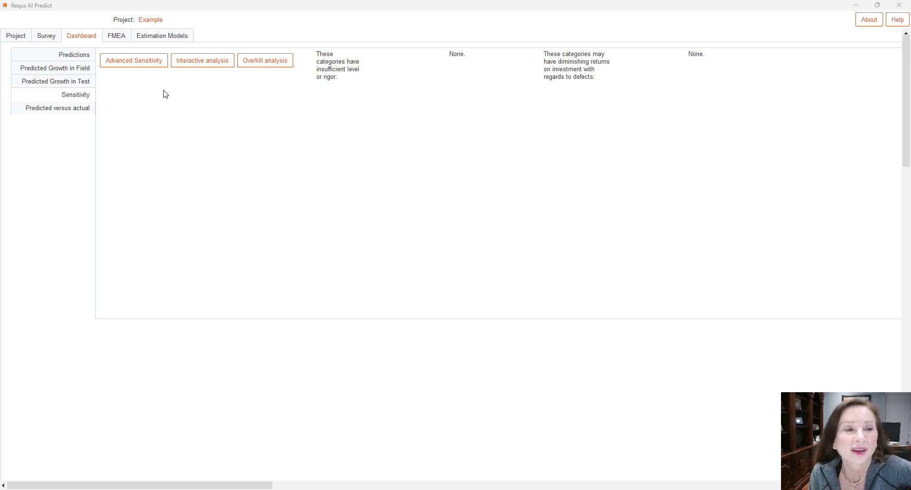
Open the Advanced Sensitivity listing and select the factor "The design explicitly discusses faults and warnings"
left_click(147, 64)
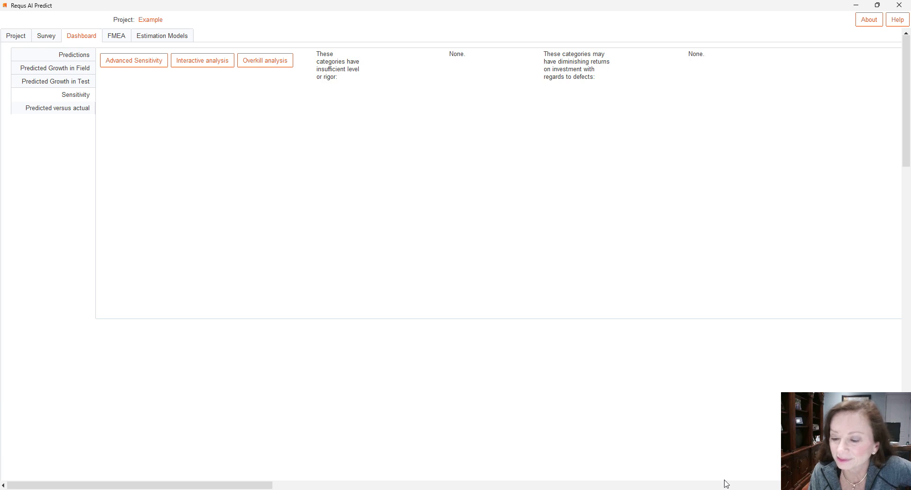
mouse_move(758, 485)
left_click(687, 448)
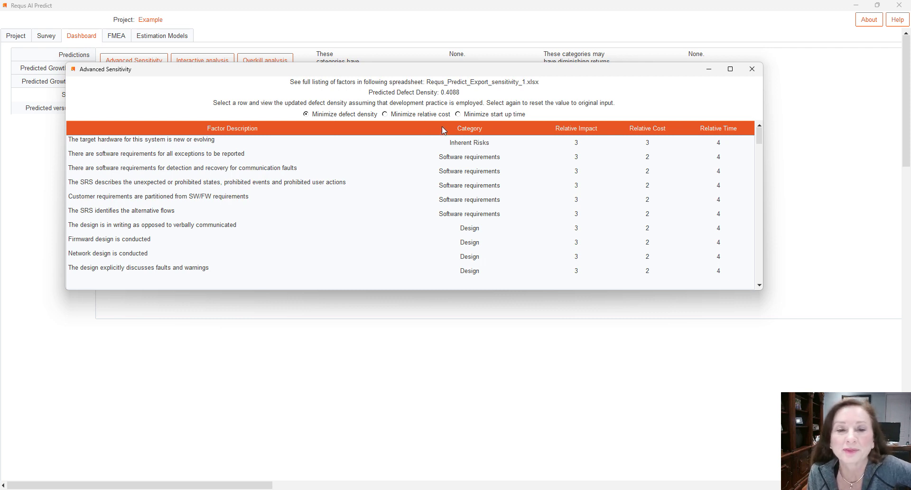
left_click(185, 271)
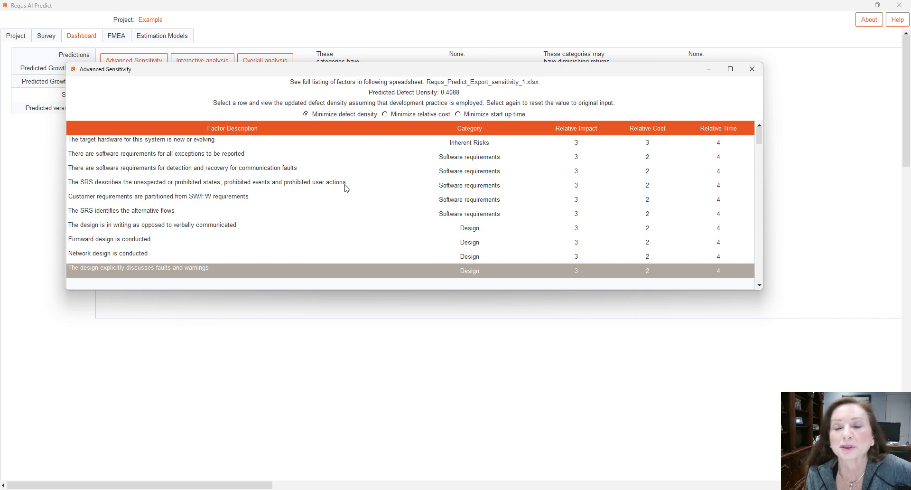
Close the Advanced Sensitivity listing and open the Interactive Analysis window in view
left_click(753, 69)
left_click(207, 66)
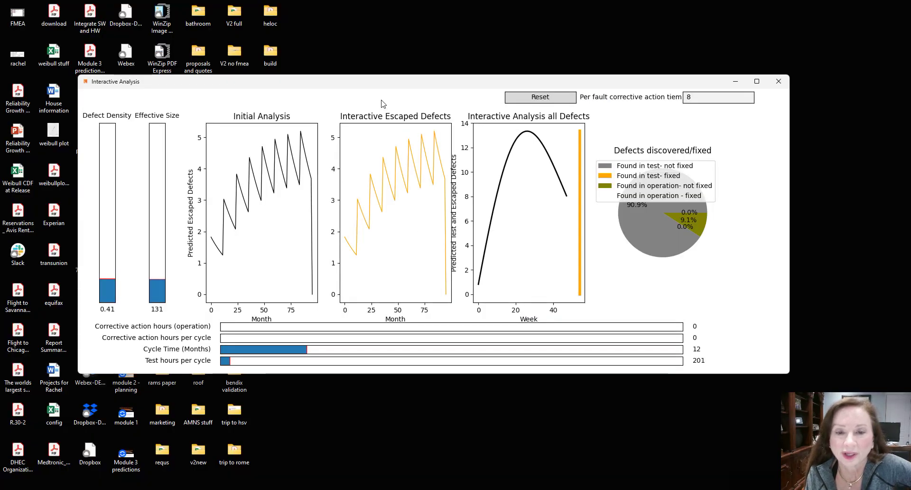
left_click(741, 489)
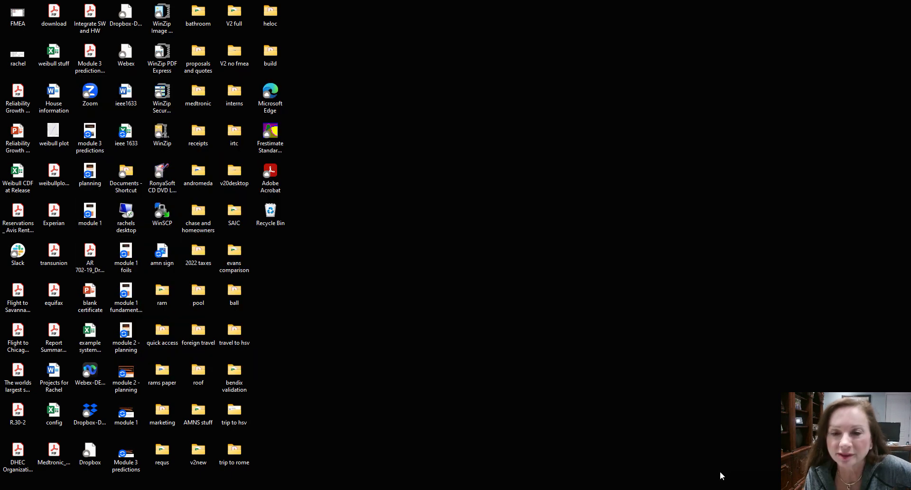
left_click(741, 489)
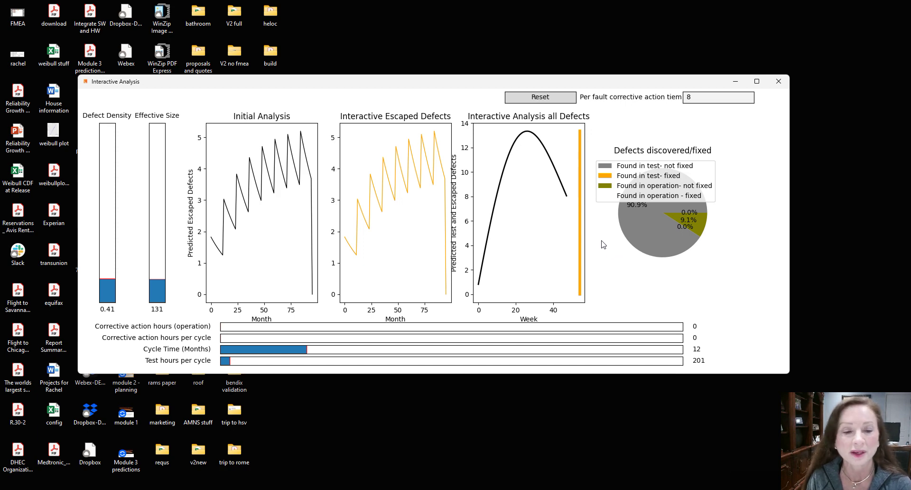
Try several lower Defect Density values in the interactive analysis, ending at 0.16
left_click(111, 288)
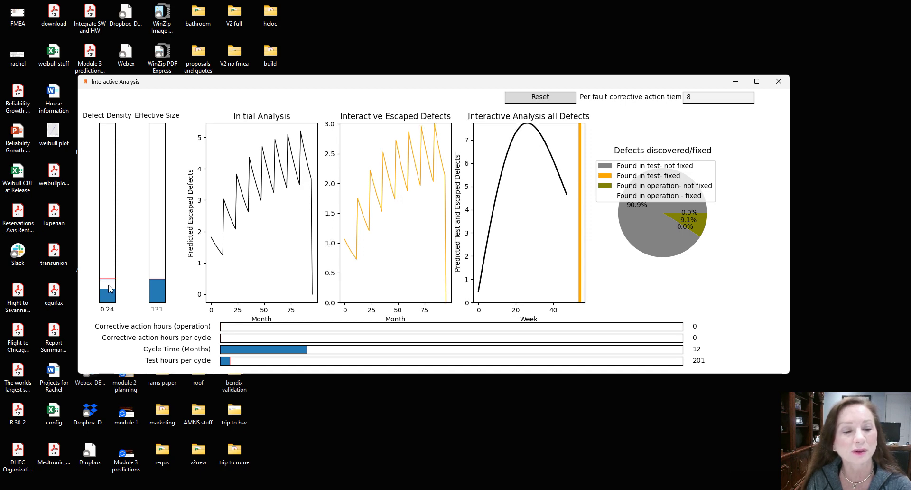
left_click(108, 292)
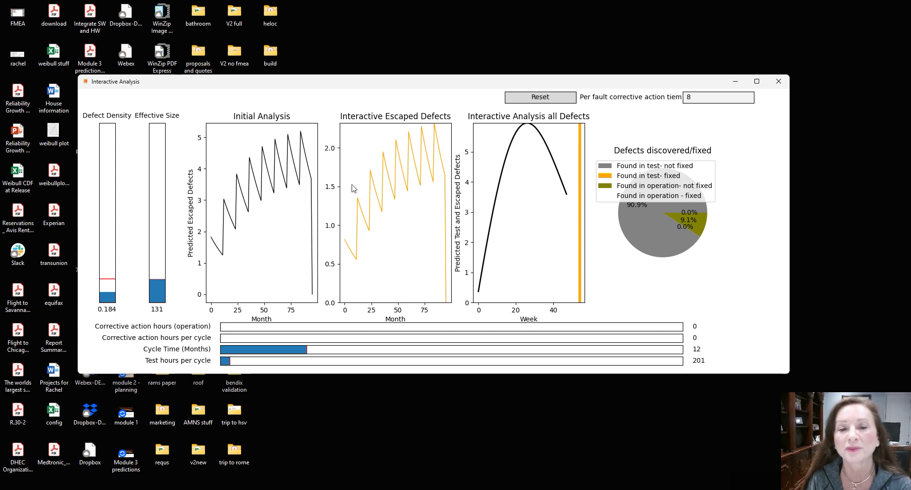
left_click(105, 297)
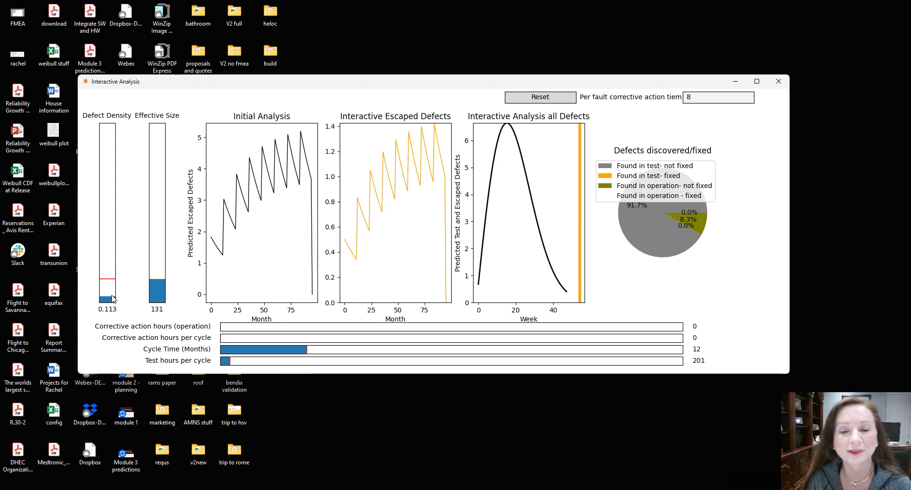
left_click(112, 296)
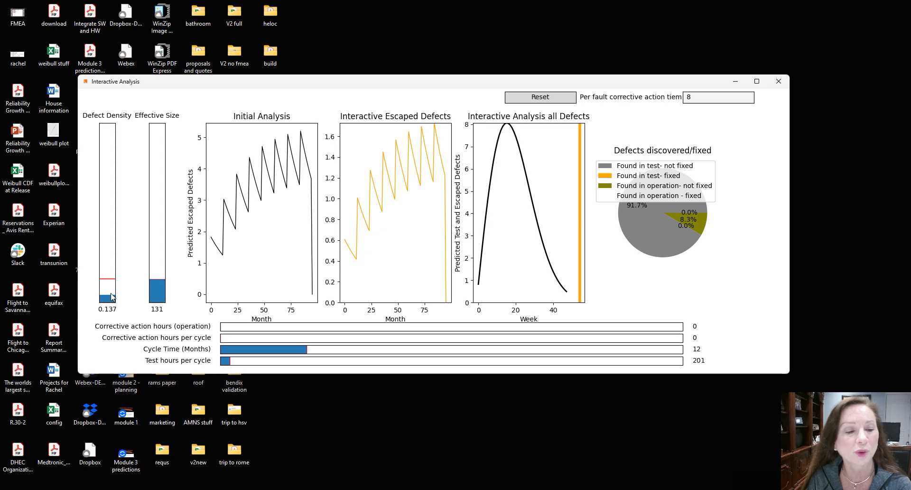
left_click(111, 293)
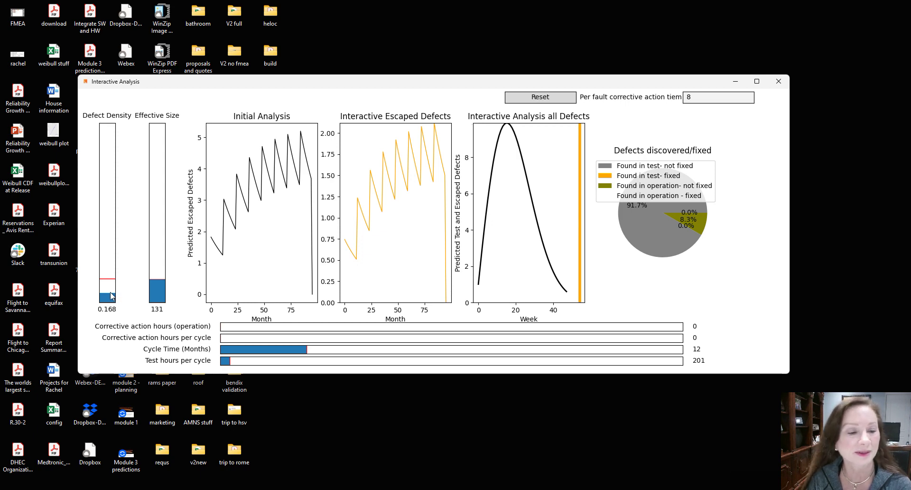
left_click(112, 295)
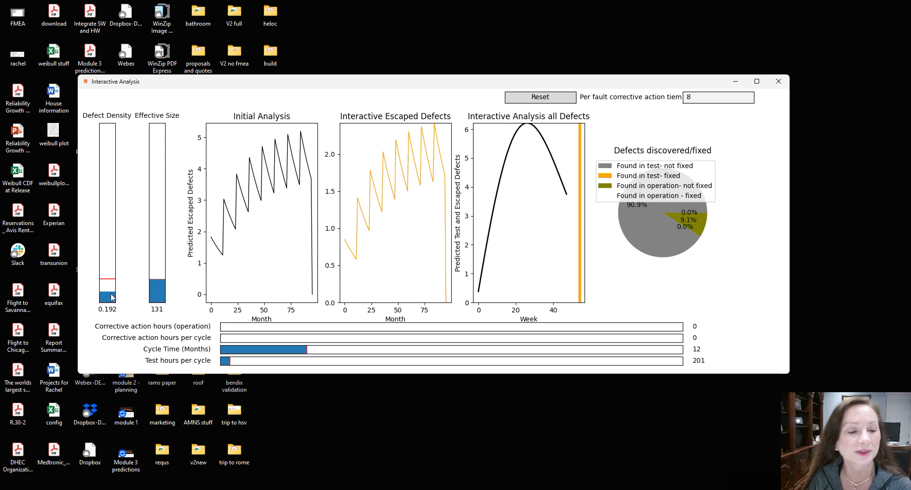
left_click(112, 295)
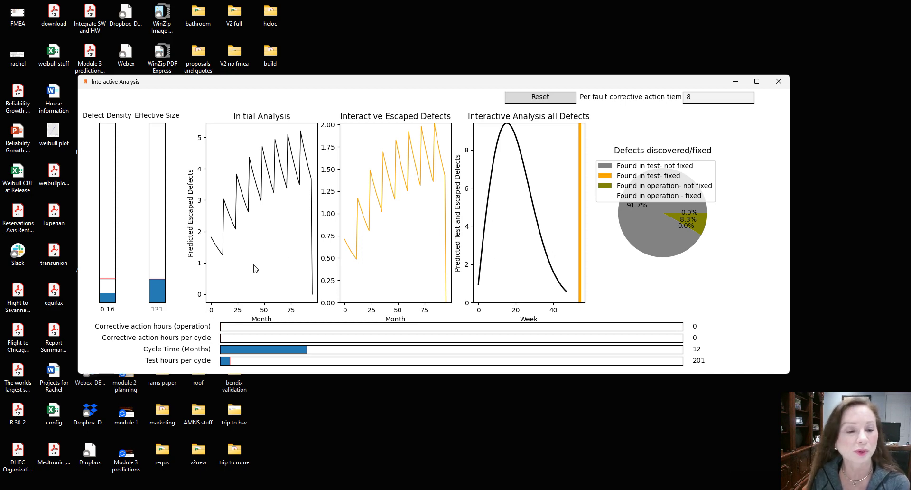
Try Effective Size values of 271, 51 and 141, and reset the interactive analysis to its initial values
left_click(158, 254)
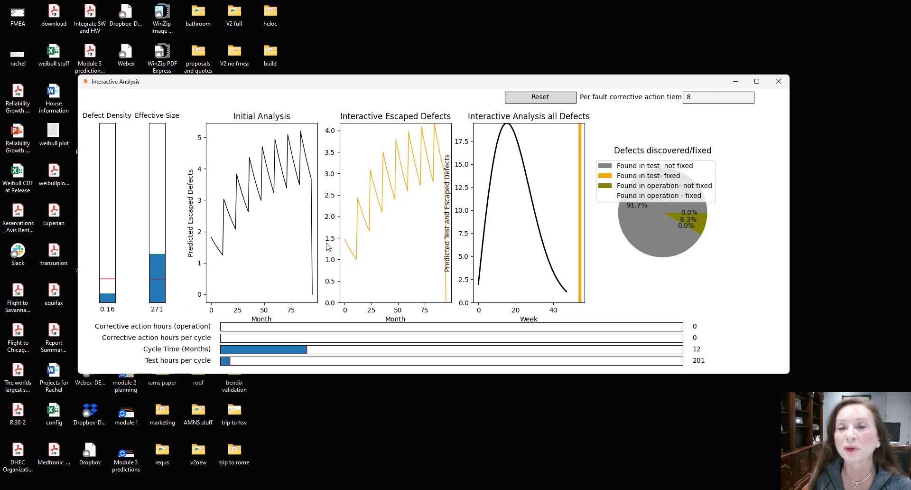
left_click(157, 294)
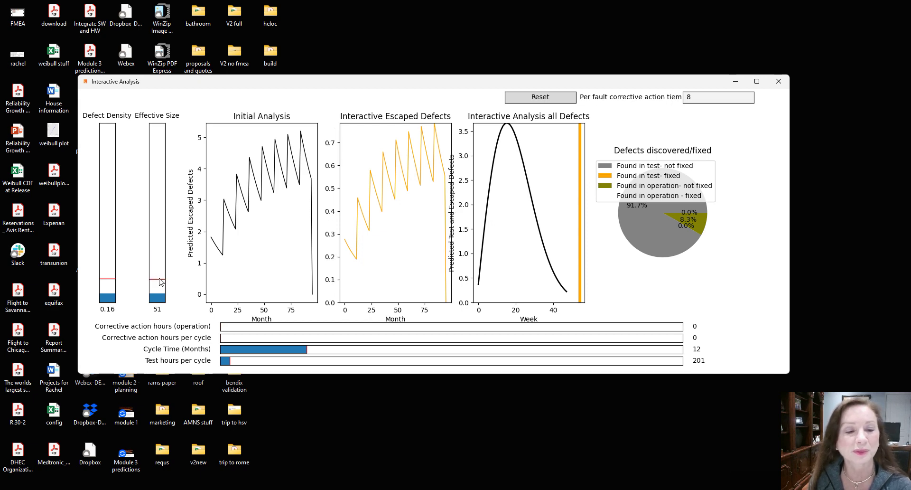
left_click(160, 278)
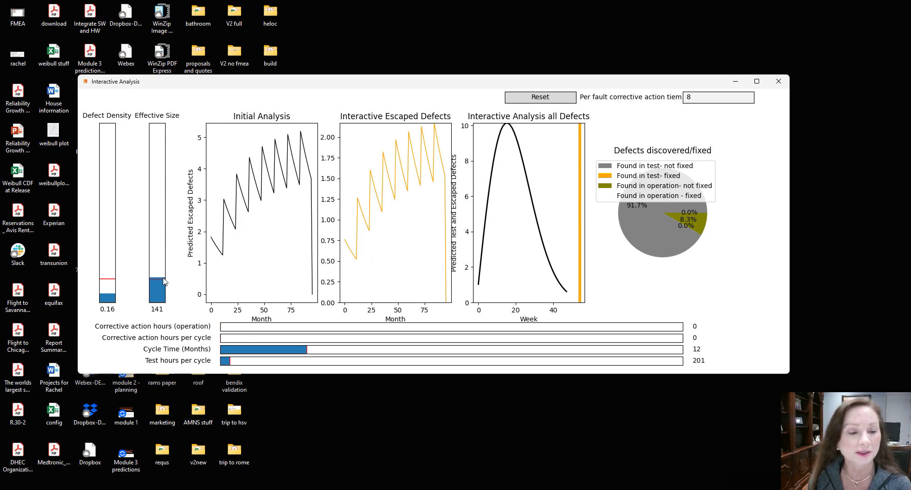
left_click(164, 280)
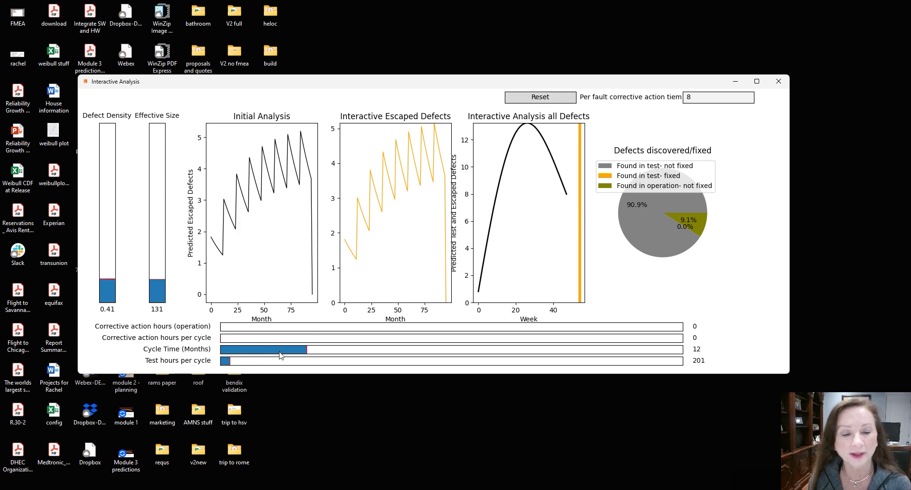
Shorten the Cycle Time to 4 months and reduce the Effective Size to 41
left_click(251, 351)
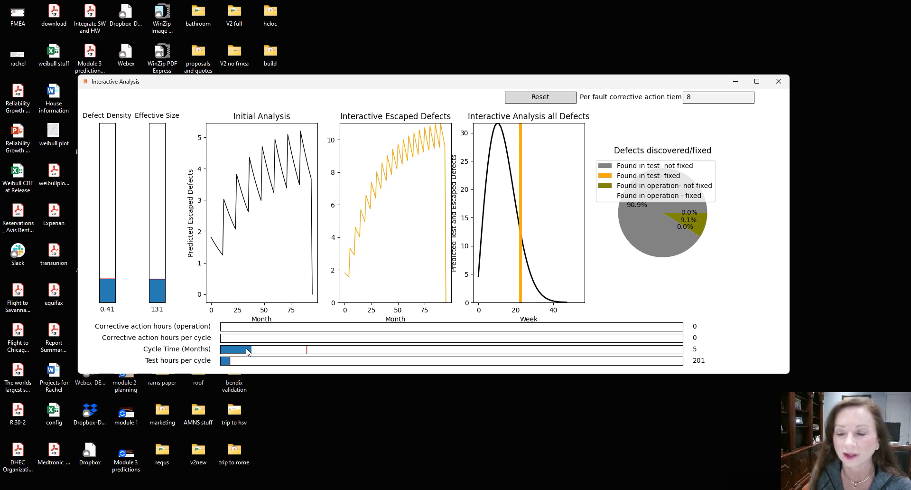
left_click_drag(250, 352, 244, 353)
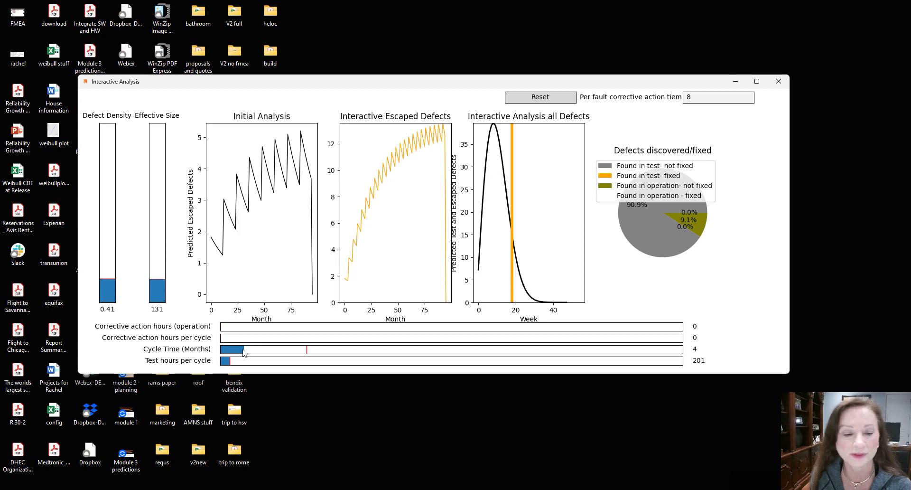
left_click(164, 295)
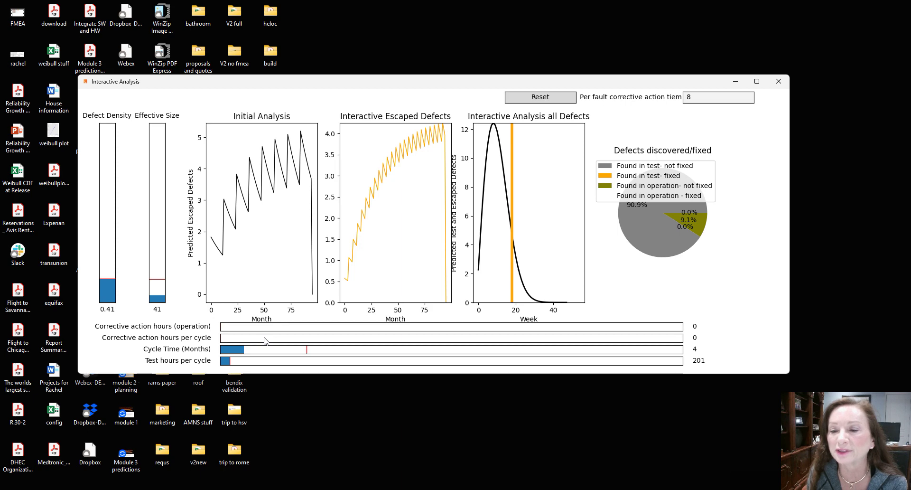
Set the corrective action hours per cycle to 2570 and lower them gradually to 1110
left_click(694, 101)
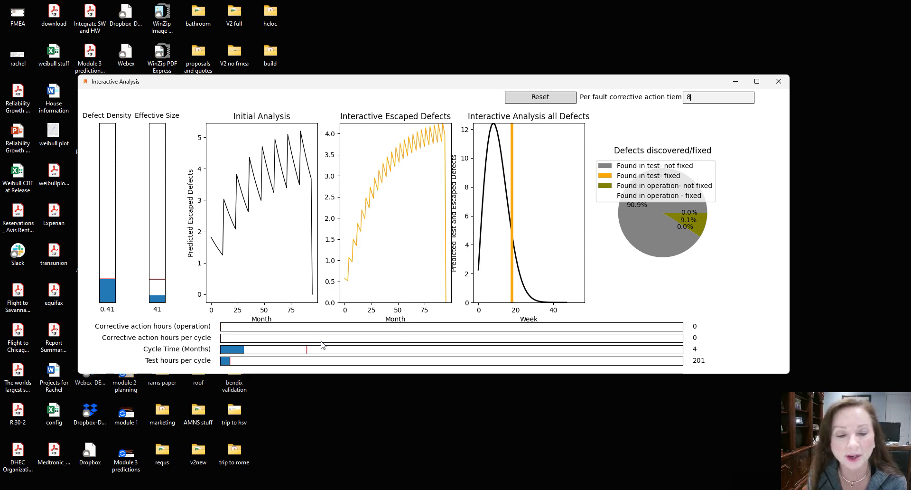
left_click(340, 338)
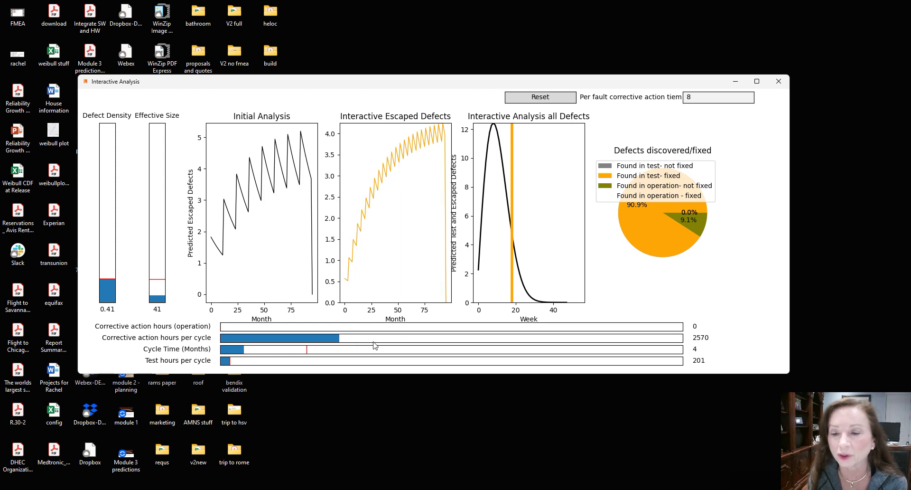
left_click(326, 340)
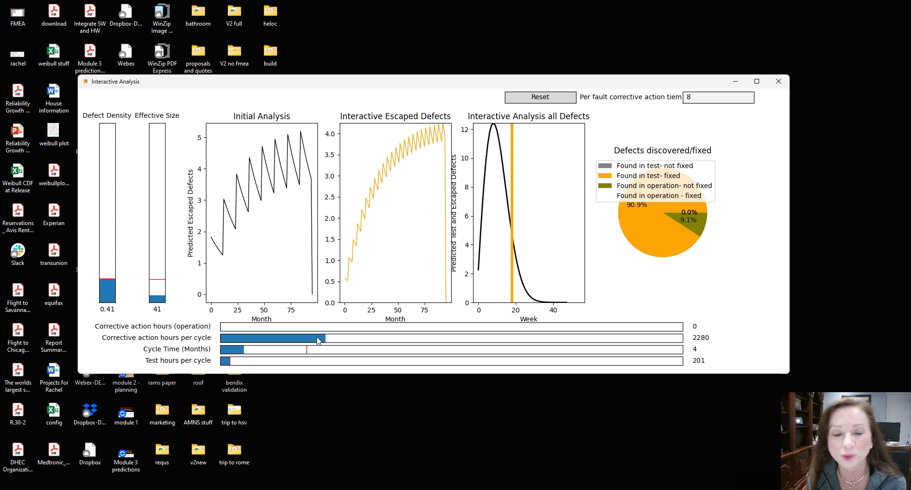
left_click(317, 339)
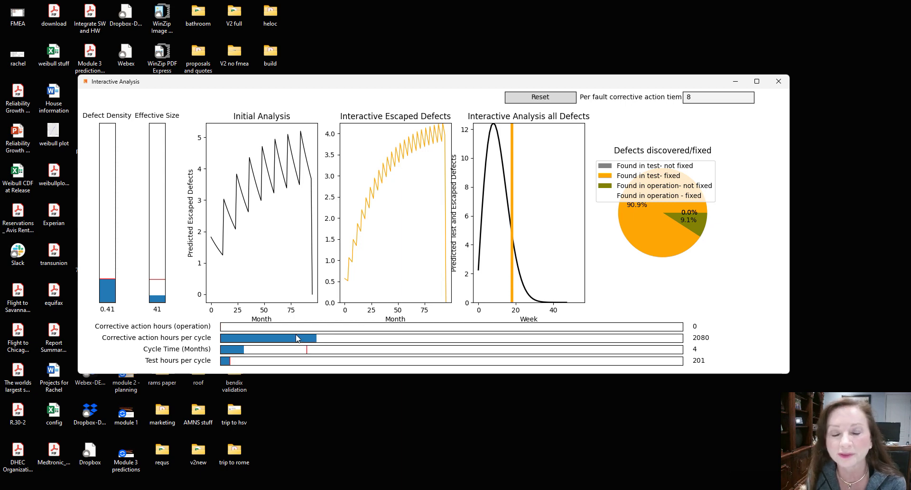
left_click(295, 338)
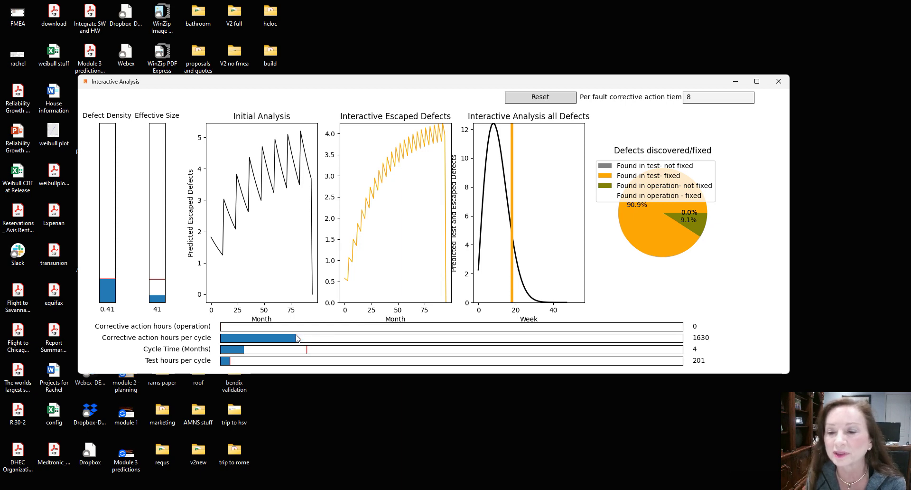
left_click(272, 338)
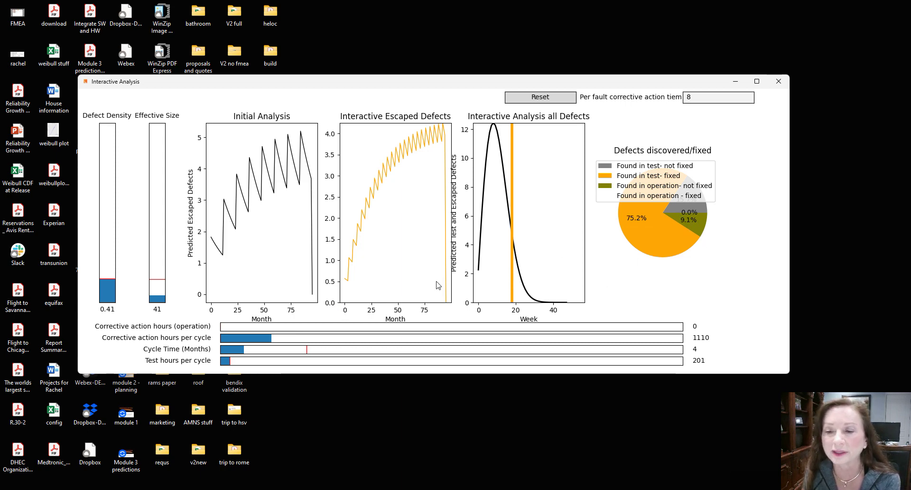
Adjust the corrective action hours for operation through several values between 730 and 80, ending at 130
left_click(255, 331)
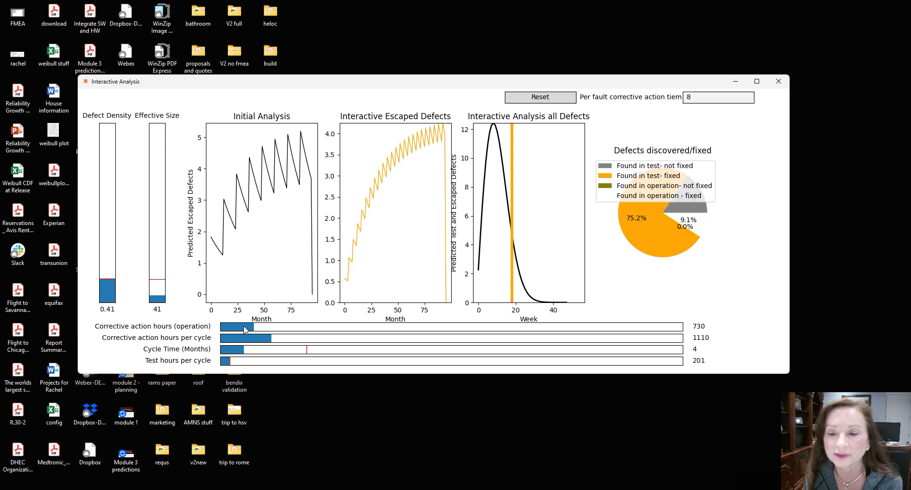
left_click(244, 328)
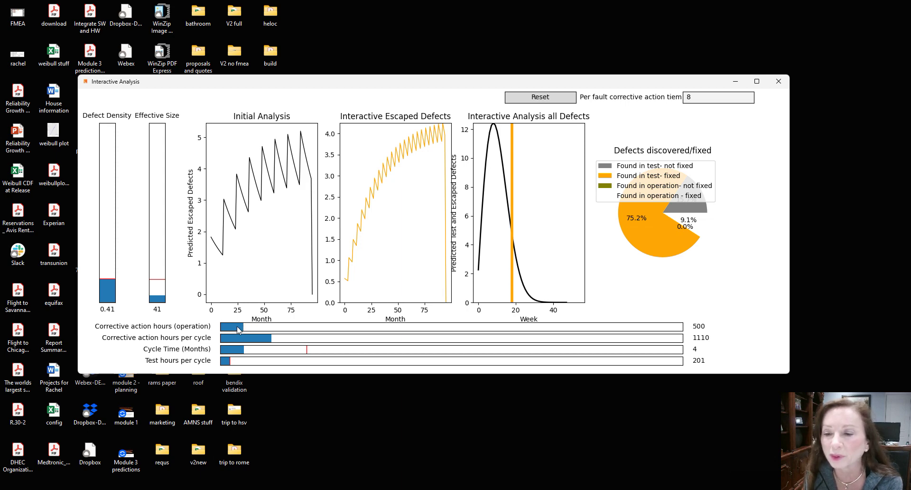
left_click(234, 330)
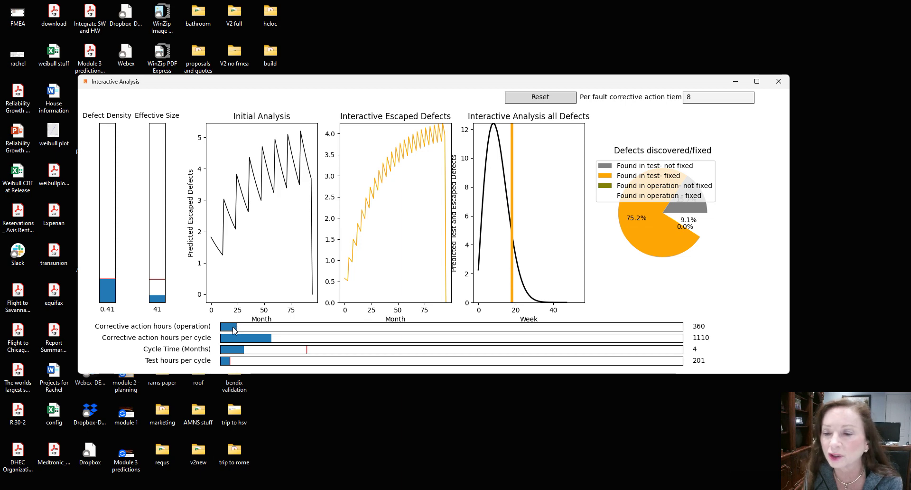
left_click(232, 327)
left_click(228, 331)
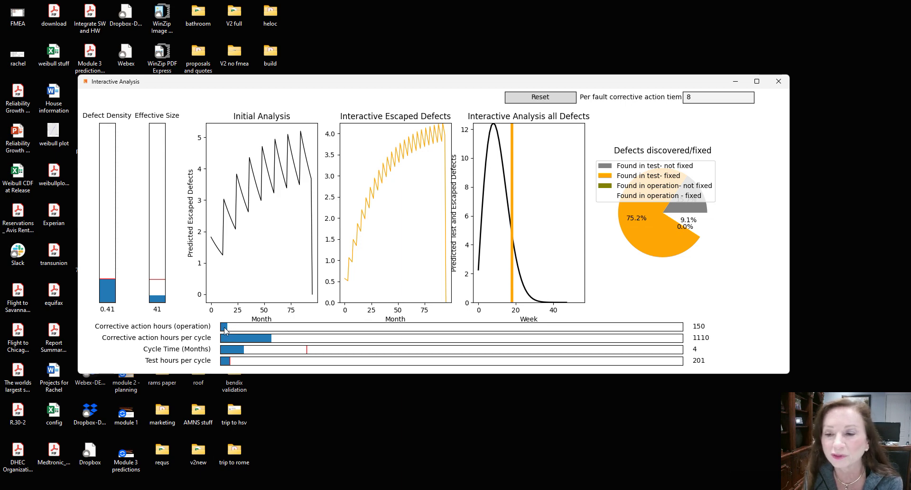
left_click(225, 331)
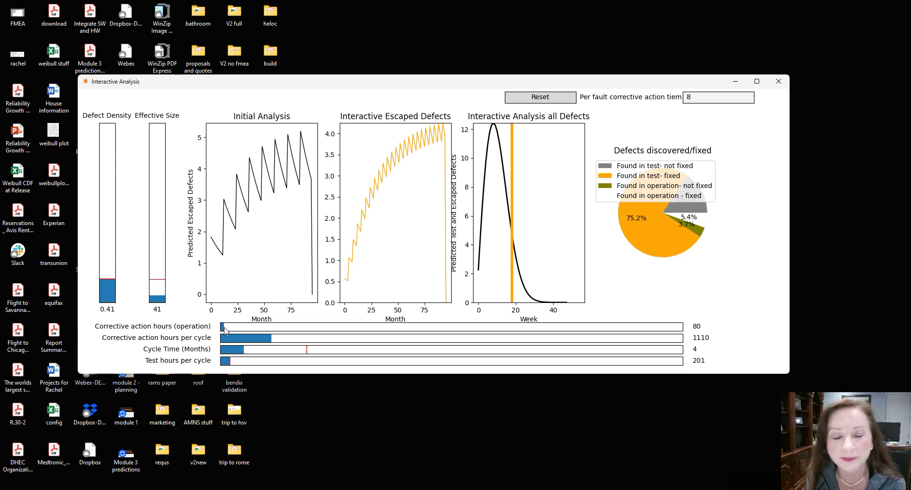
left_click(225, 331)
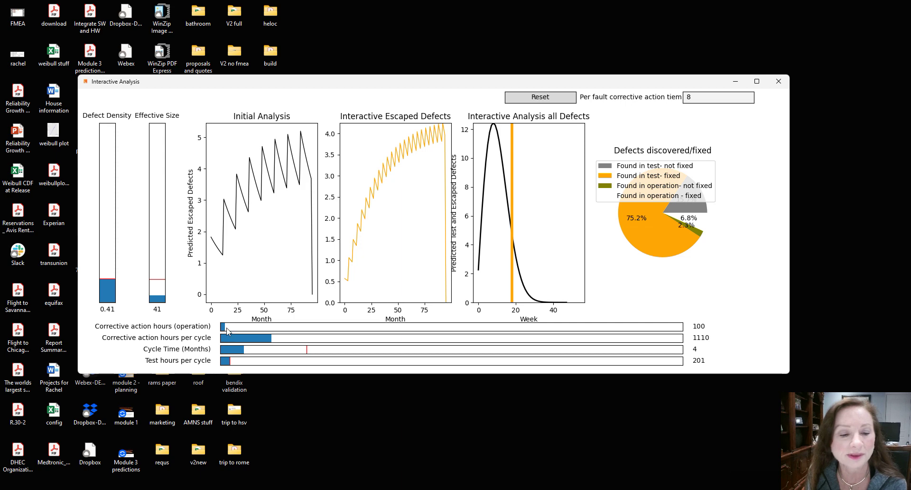
left_click(227, 330)
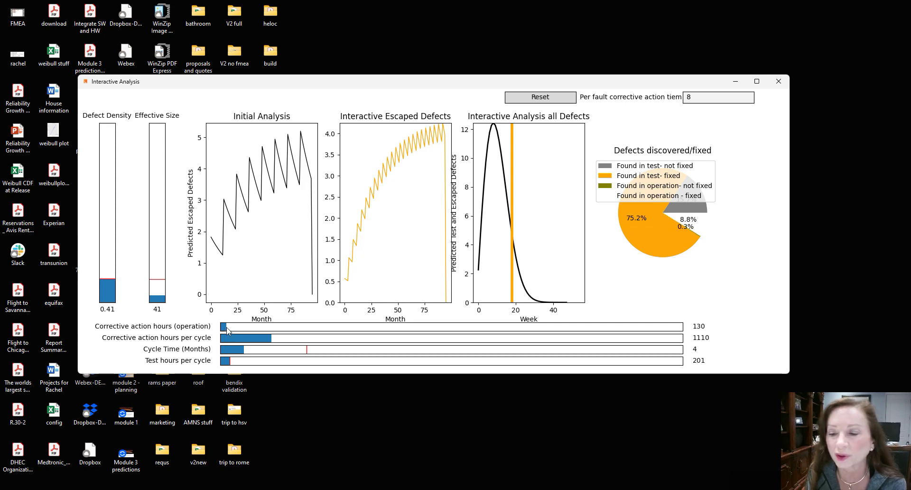